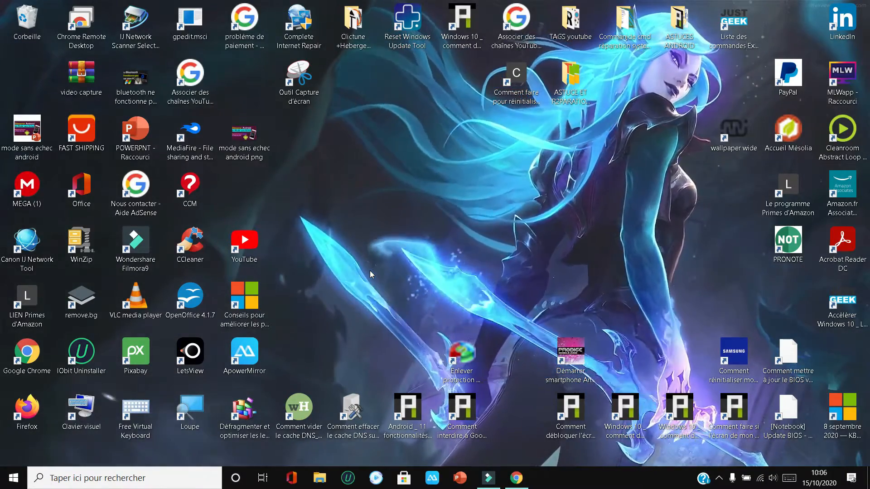
# Search Windows for "regedit" and open the Registry Editor
pyautogui.click(184, 482)
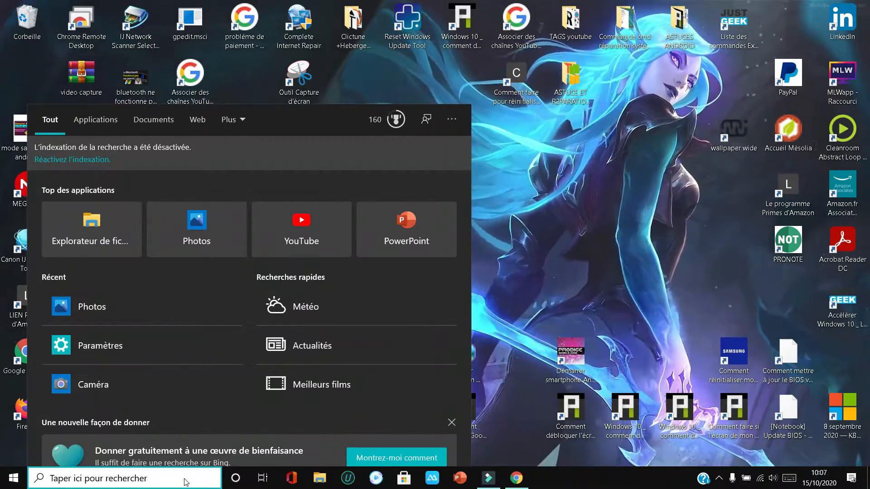
pyautogui.write('r')
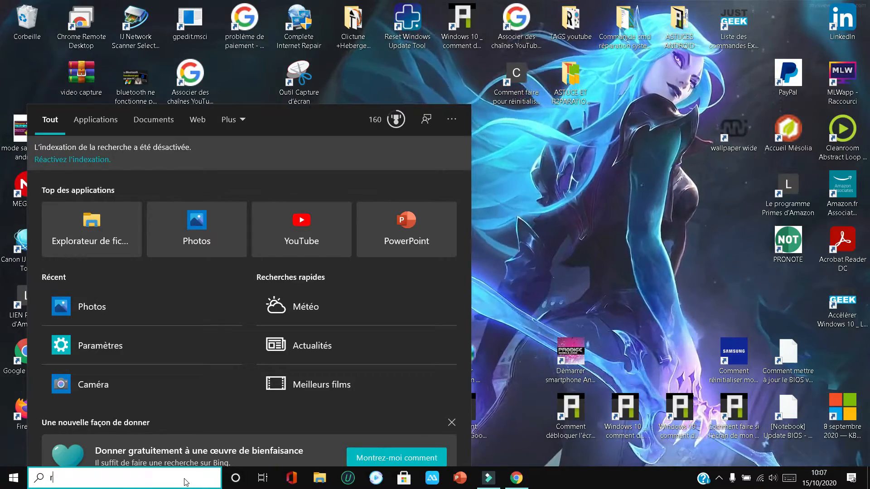
pyautogui.write('egedit')
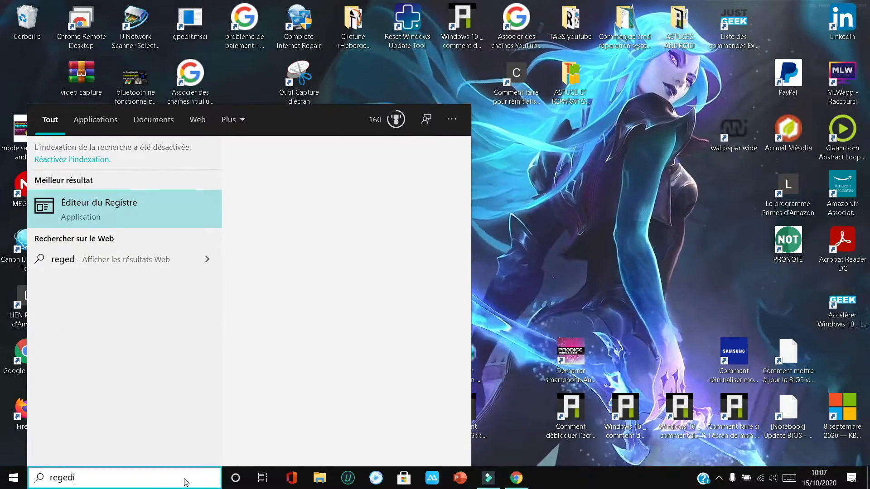
pyautogui.click(167, 210)
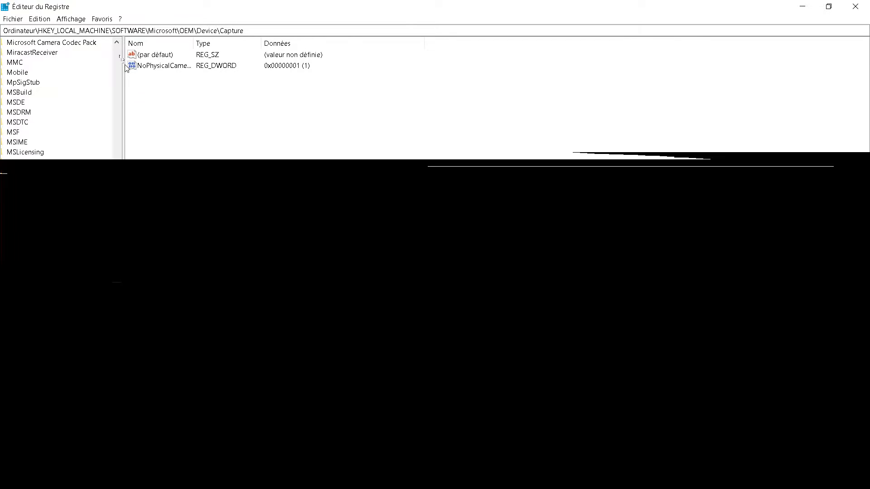
# Copy the registry path HKEY_LOCAL_MACHINE\SOFTWARE\Microsoft\OEM\Device\Capture, clear it from the address, and paste it back to go to that key
pyautogui.click(117, 52)
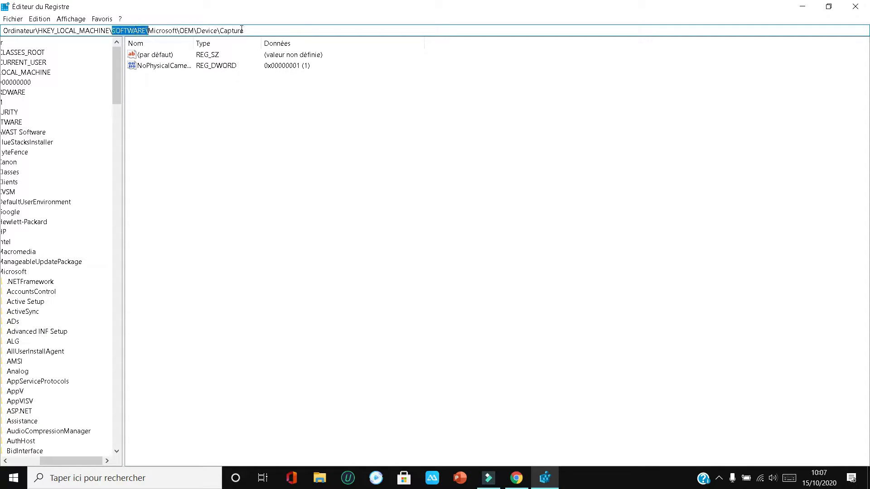
pyautogui.moveTo(246, 30); pyautogui.dragTo(105, 35)
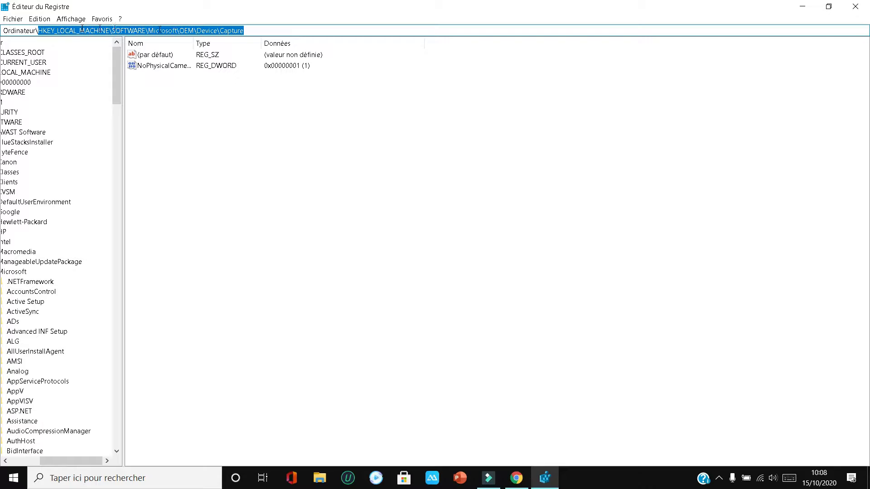
pyautogui.rightClick(231, 30)
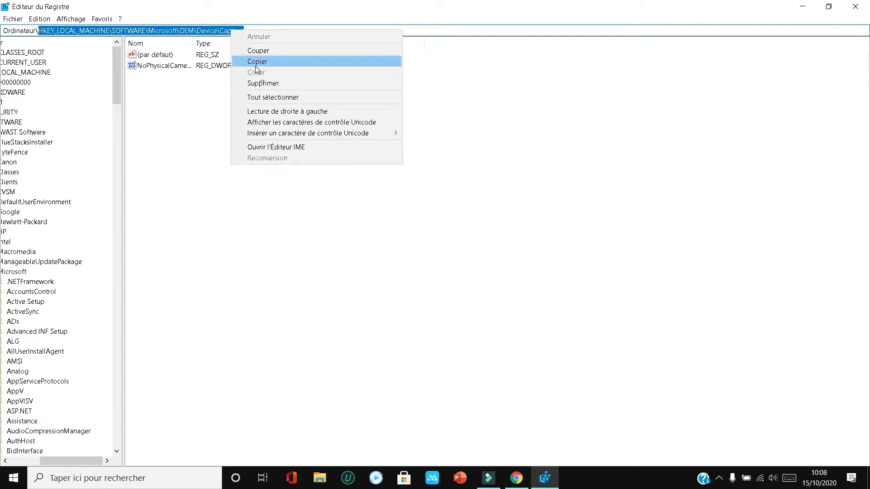
pyautogui.click(252, 63)
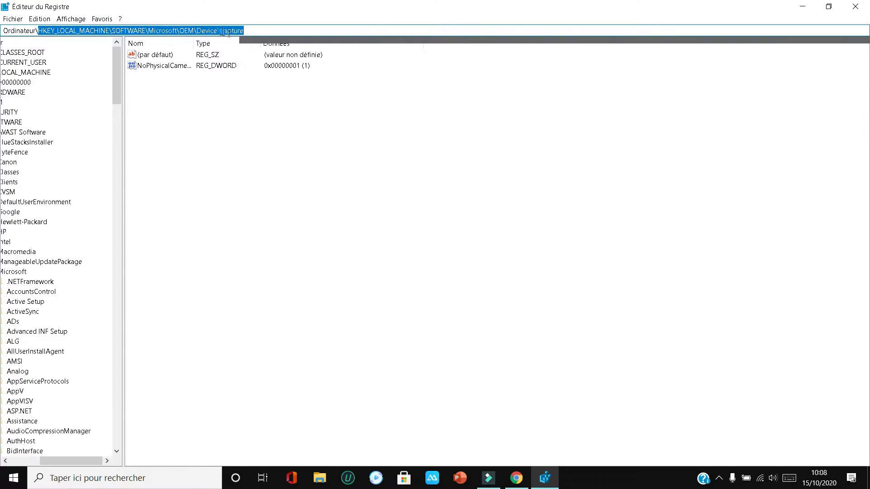
pyautogui.press('BackSpace')
pyautogui.rightClick(89, 33)
pyautogui.click(118, 78)
pyautogui.press('Return')
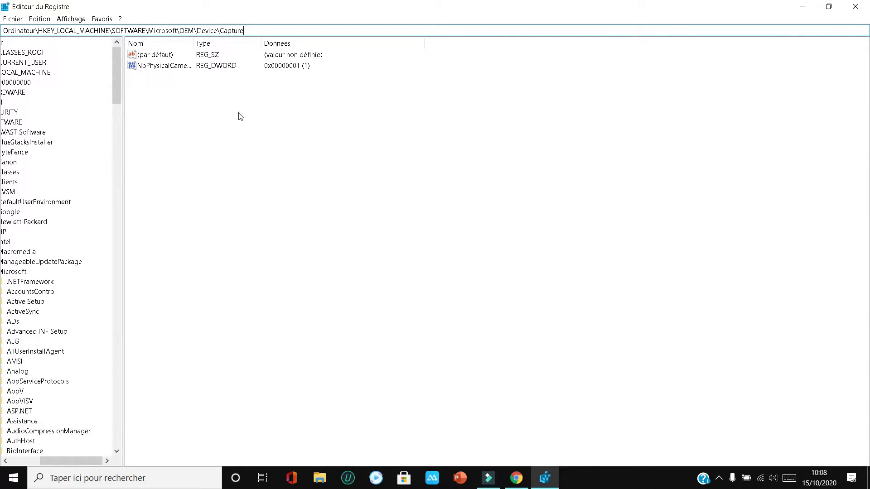
# Set the NoPhysicalCameraLED DWORD value to 1 and close the Registry Editor
pyautogui.doubleClick(152, 71)
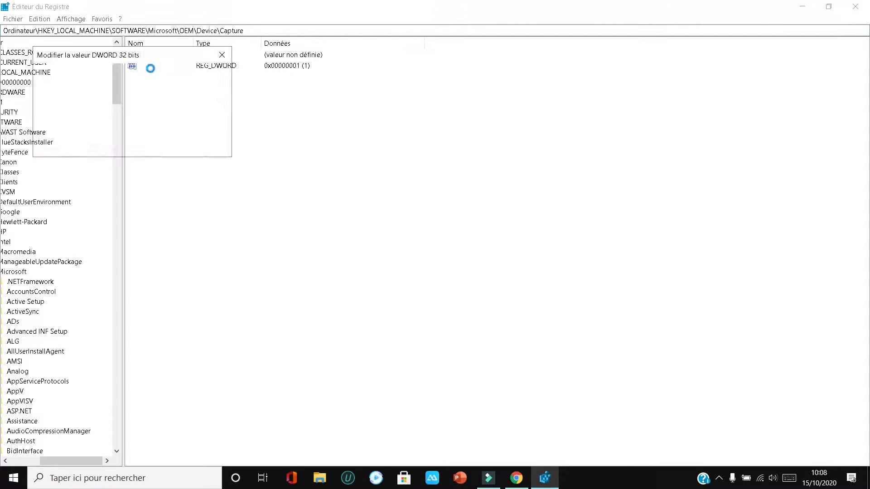
pyautogui.click(202, 143)
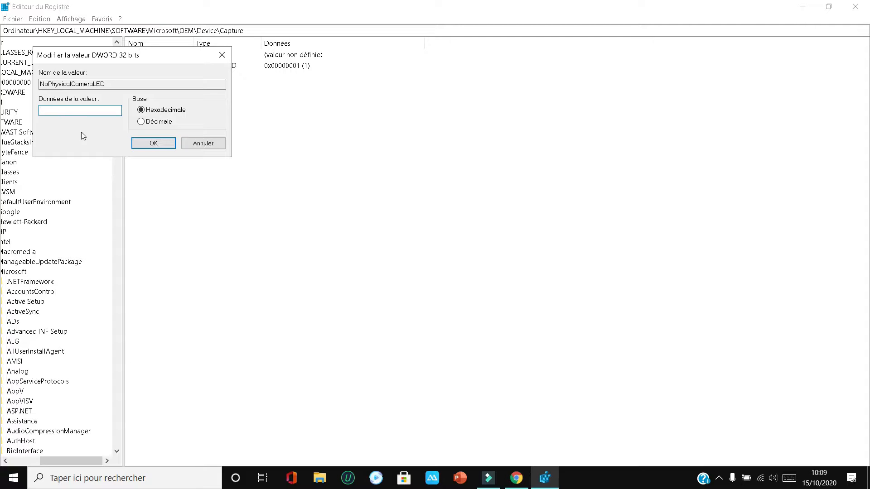
pyautogui.write('1')
pyautogui.click(150, 145)
pyautogui.click(281, 161)
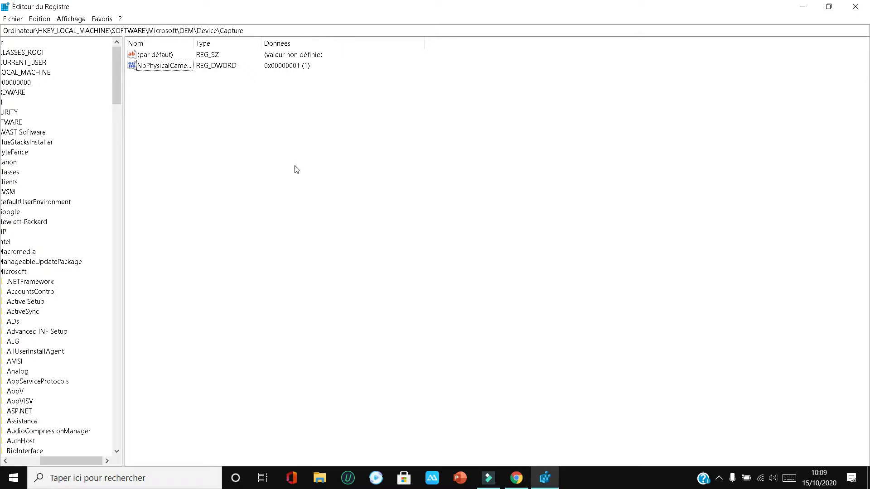
pyautogui.click(854, 7)
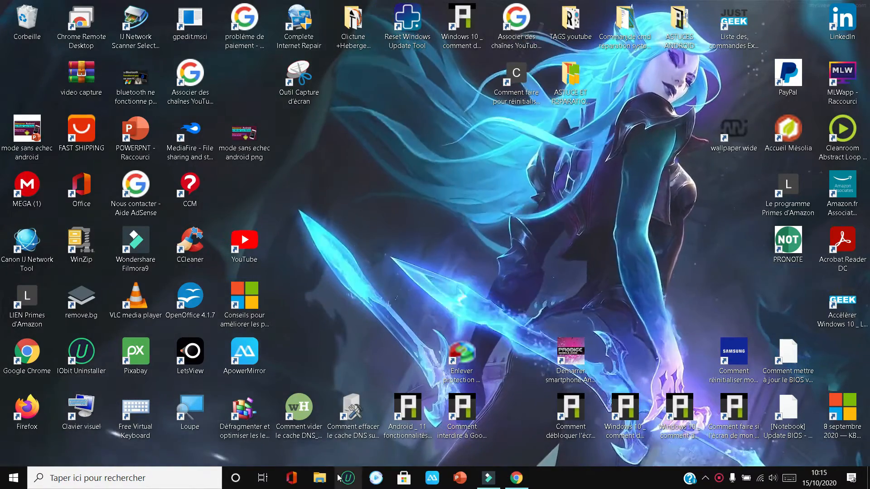
# Search Windows for "gestionnaire", open Gestionnaire de périphériques, and maximize its window
pyautogui.click(177, 476)
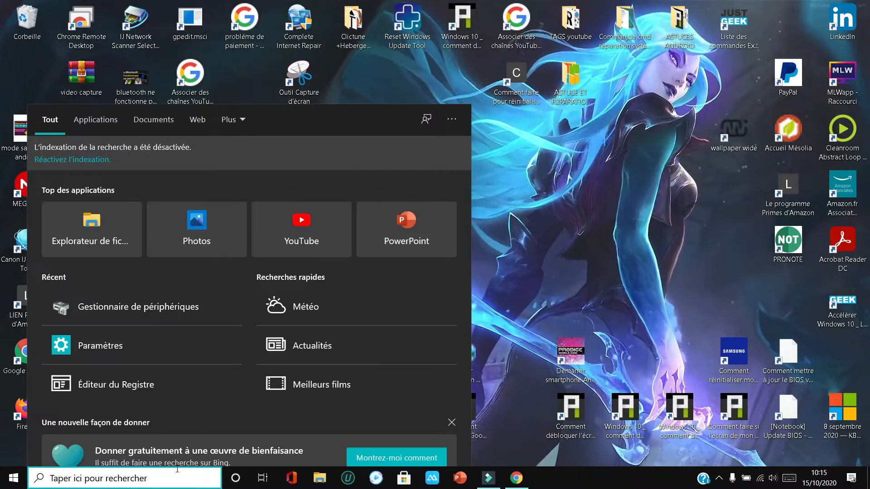
pyautogui.write('ges')
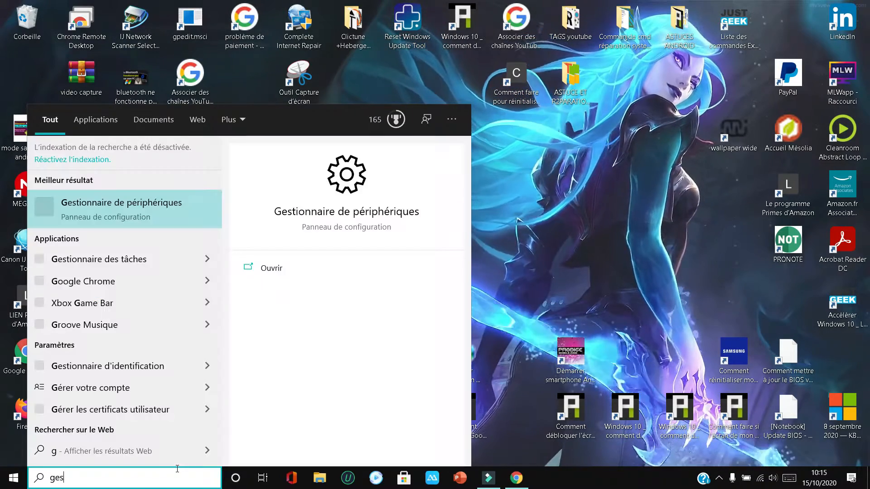
pyautogui.write('tionnaire')
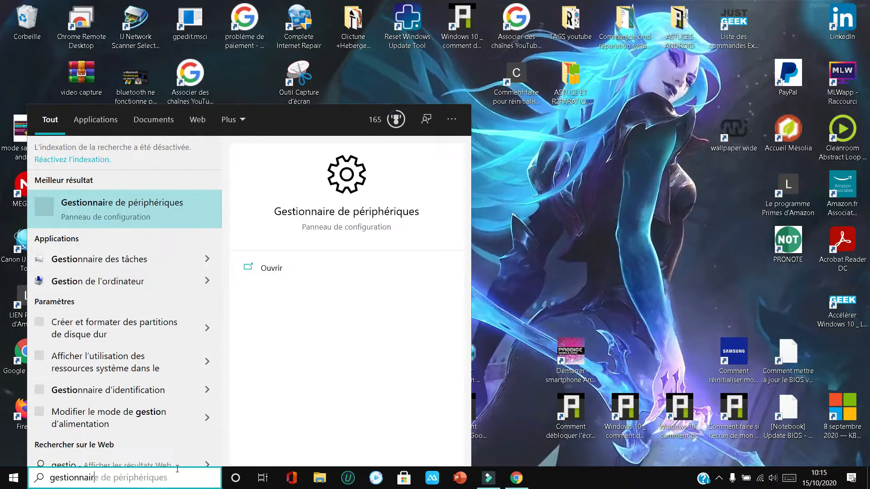
pyautogui.click(122, 213)
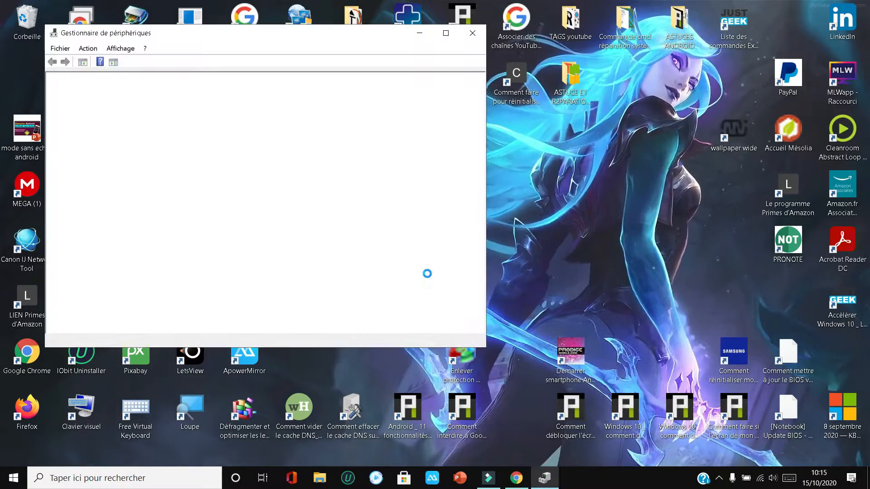
pyautogui.click(446, 33)
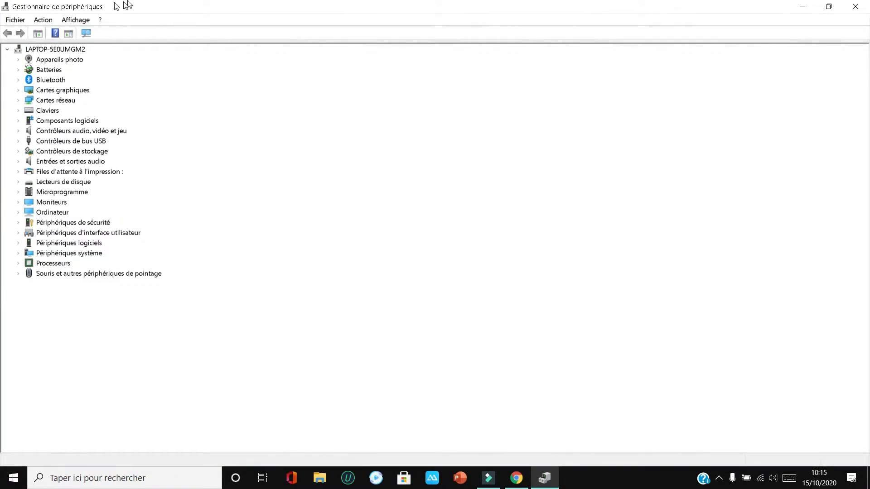
# Disable the HP TrueVision HD Camera under Appareils photo through its driver properties
pyautogui.click(19, 59)
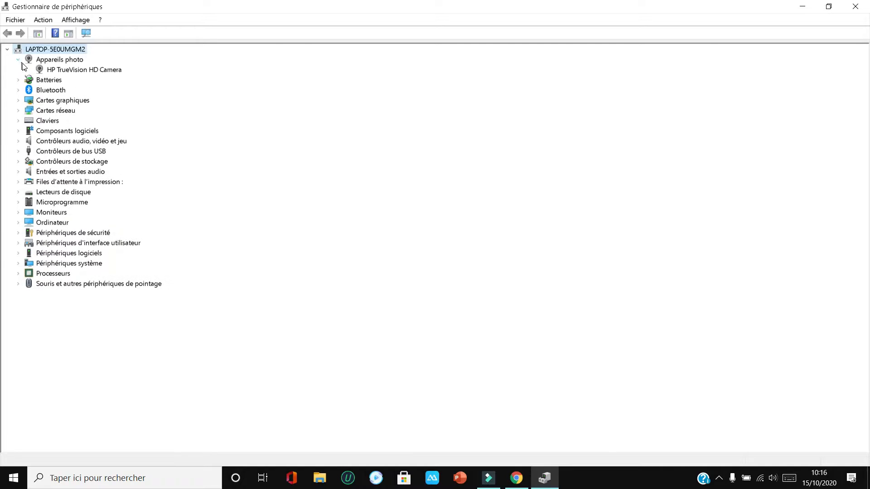
pyautogui.doubleClick(63, 72)
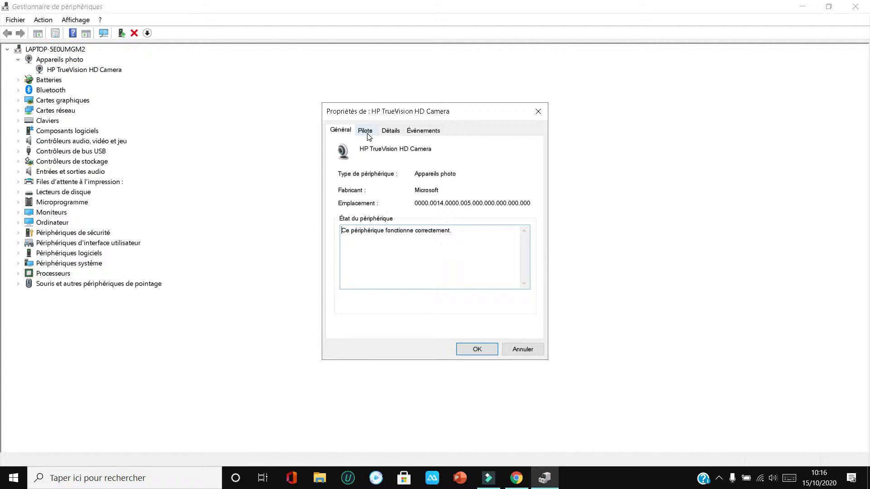
pyautogui.click(366, 132)
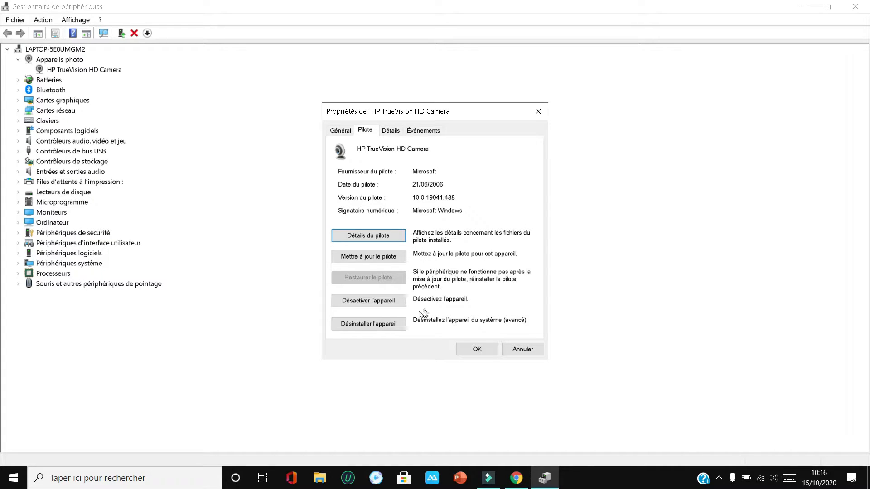
pyautogui.click(380, 307)
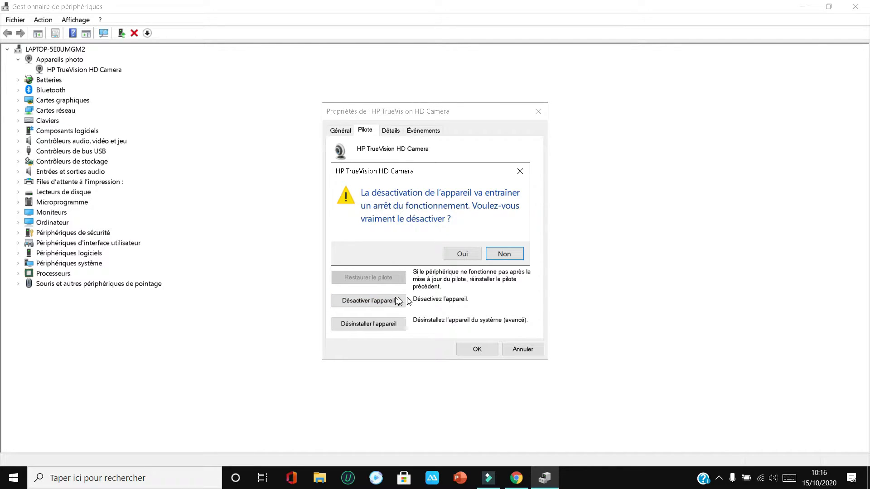
pyautogui.click(458, 257)
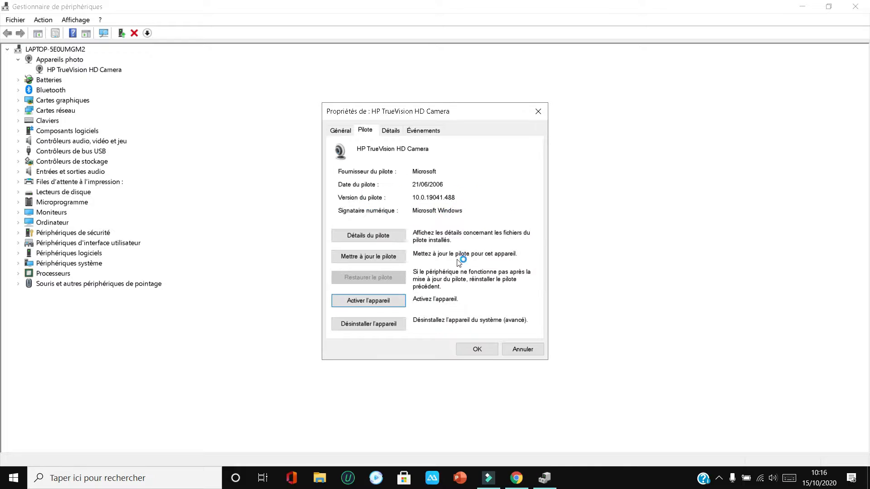
pyautogui.click(483, 354)
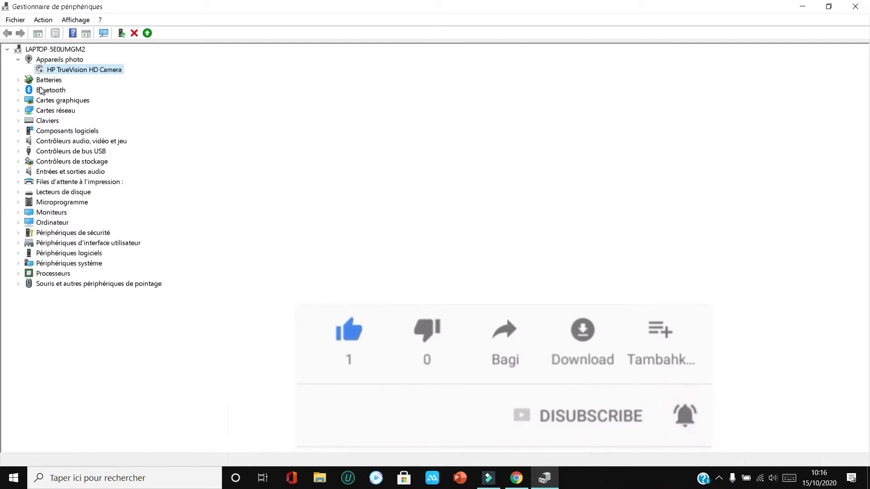
# Reopen the HP TrueVision HD Camera's driver properties and enable the device again
pyautogui.doubleClick(41, 69)
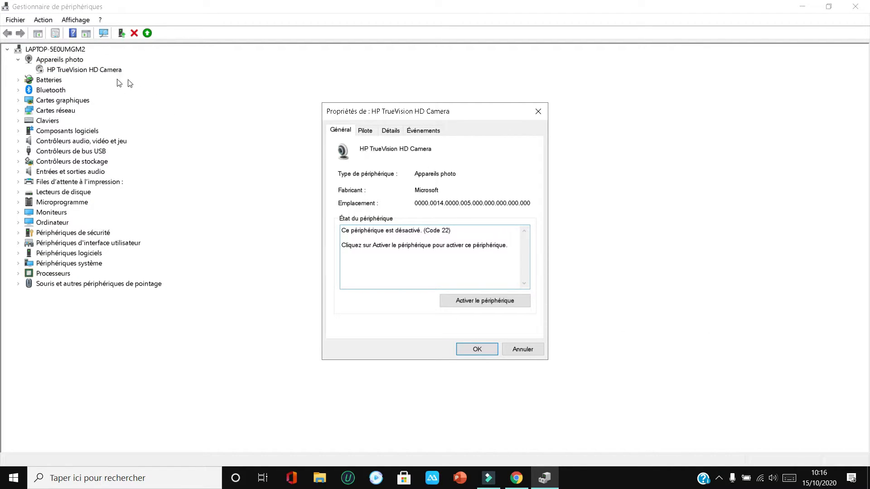
pyautogui.click(365, 131)
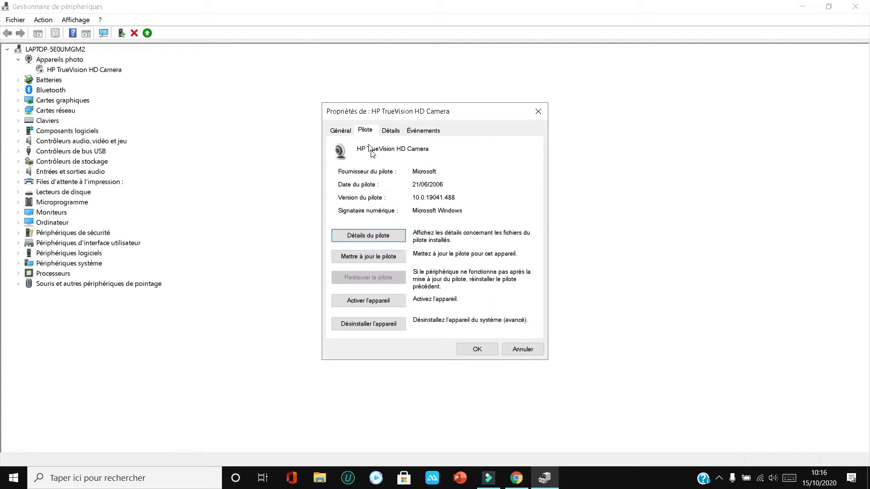
pyautogui.click(375, 304)
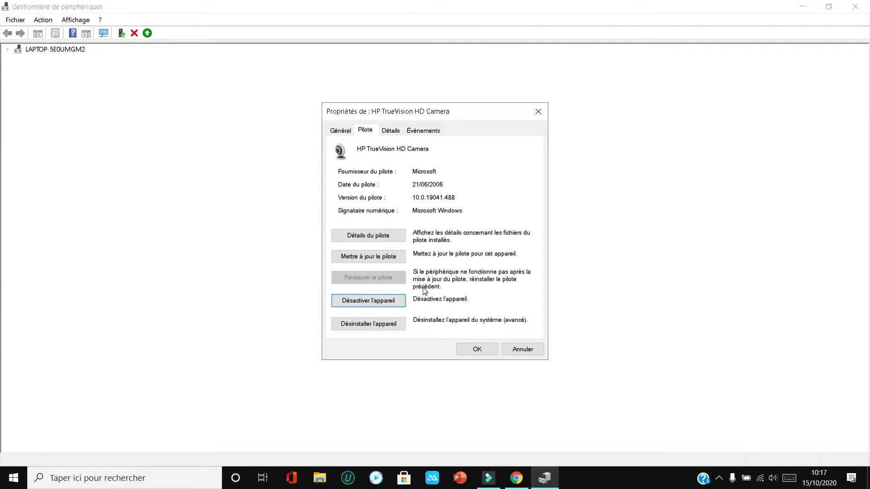
# Run a driver update for the HP TrueVision HD Camera with the automatic driver search
pyautogui.click(361, 256)
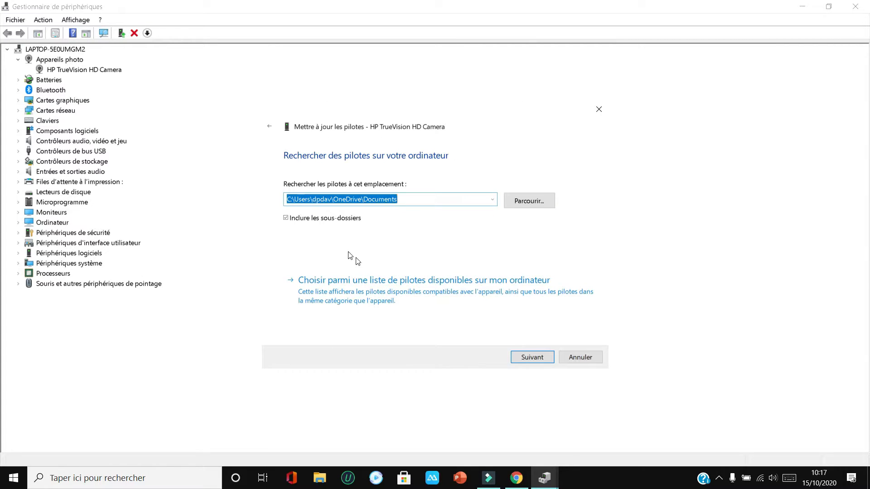
pyautogui.click(268, 127)
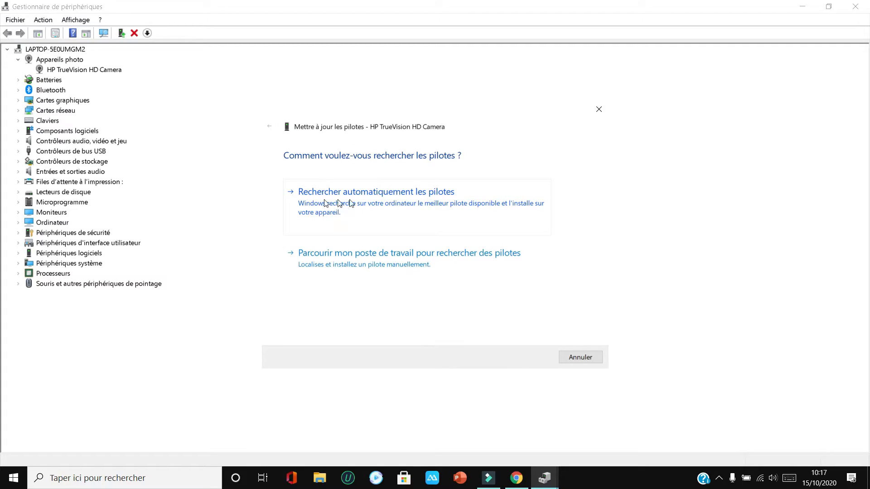
pyautogui.click(386, 203)
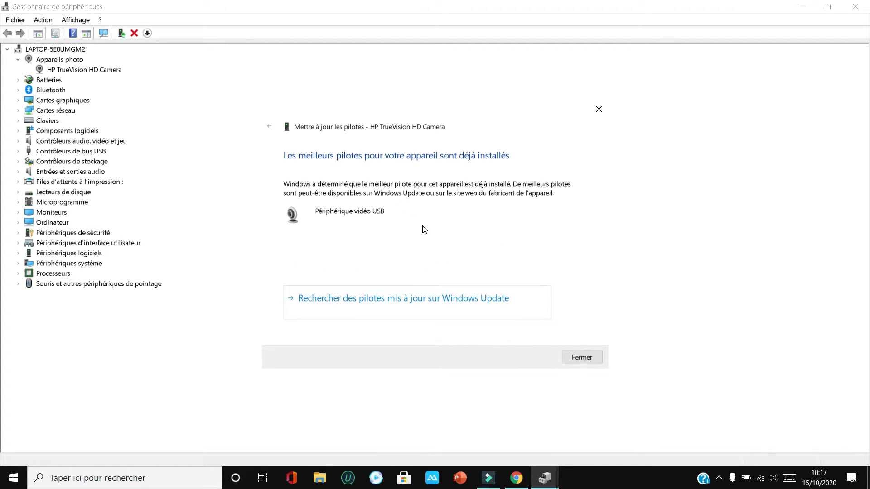
pyautogui.click(585, 358)
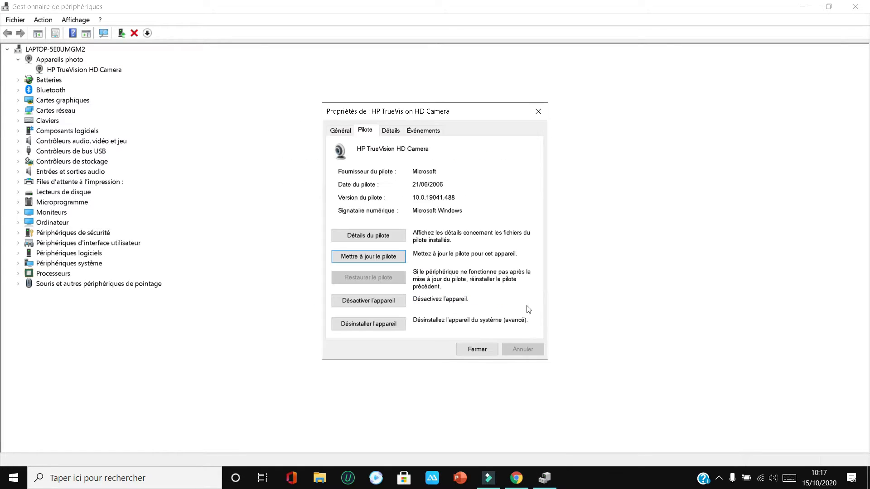
# Disable the HP TrueVision HD Camera again, then close its properties and Gestionnaire de périphériques
pyautogui.click(367, 301)
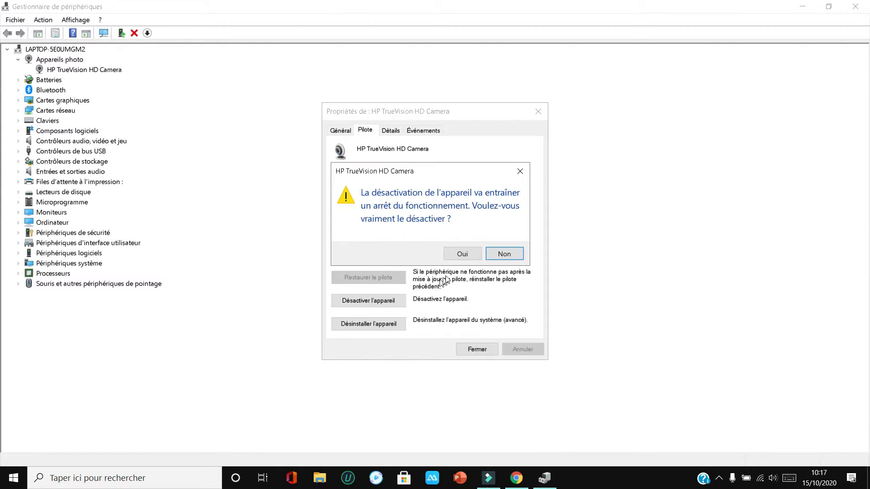
pyautogui.click(462, 254)
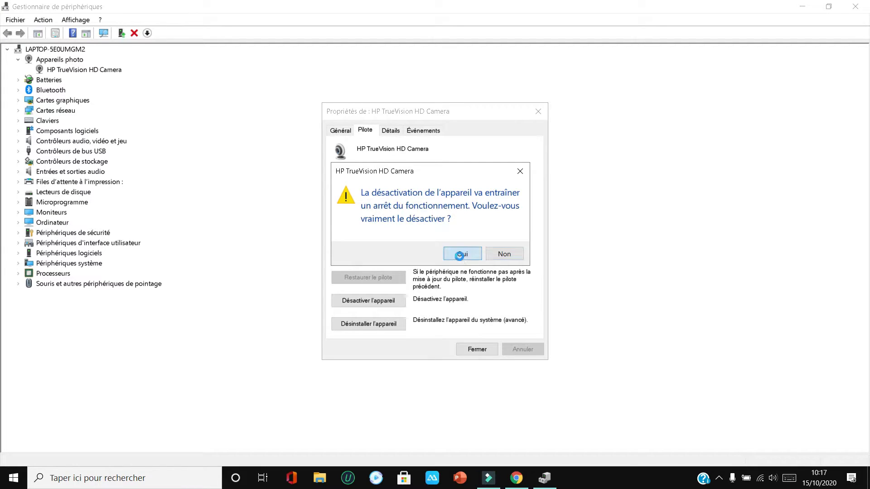
pyautogui.click(477, 349)
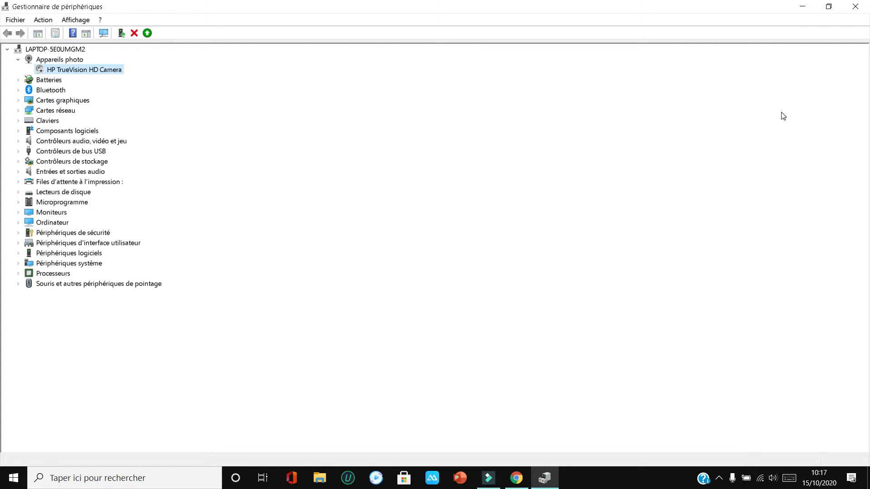
pyautogui.click(856, 6)
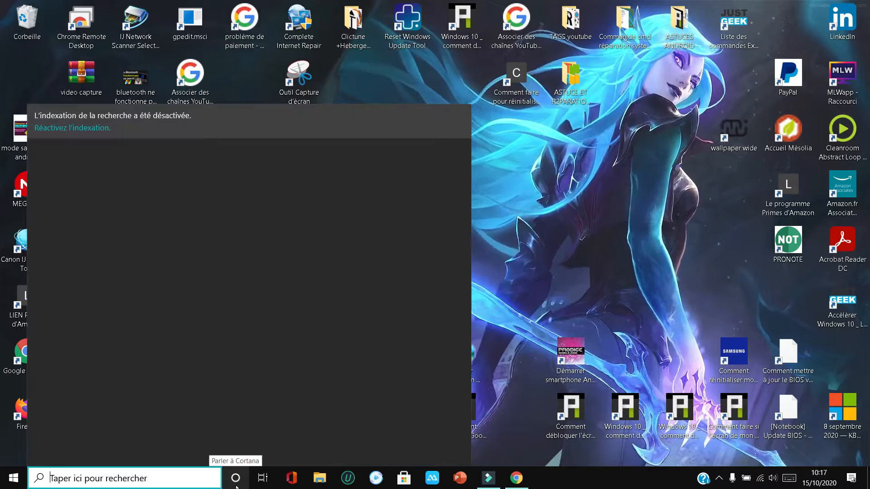
# Search Windows for "parametre", open Paramètres and display the Caméra page of the Confidentialité settings
pyautogui.write('par')
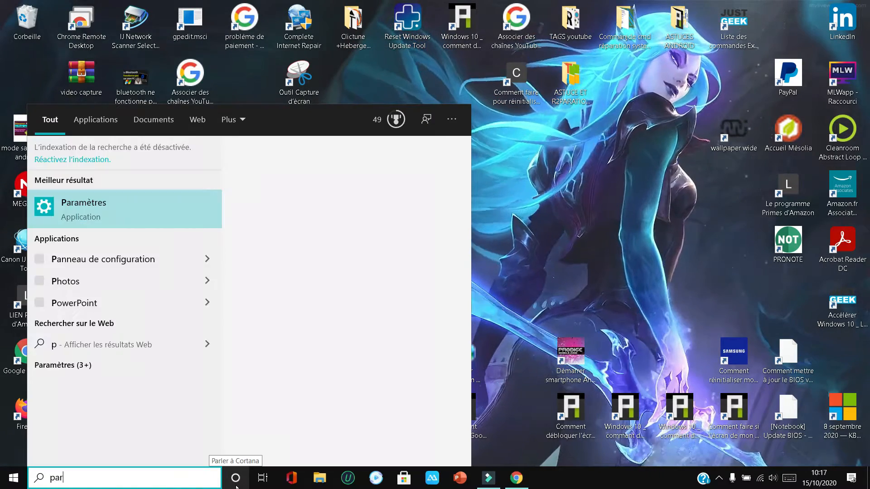
pyautogui.write('ametre')
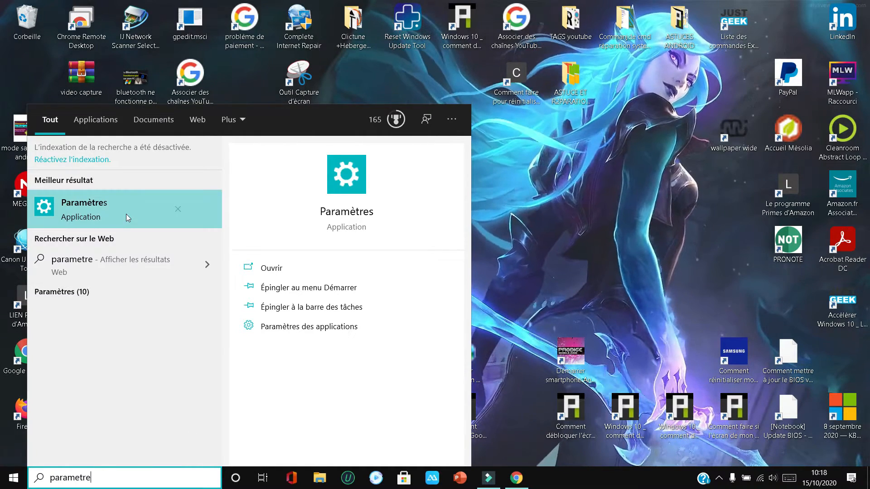
pyautogui.click(137, 222)
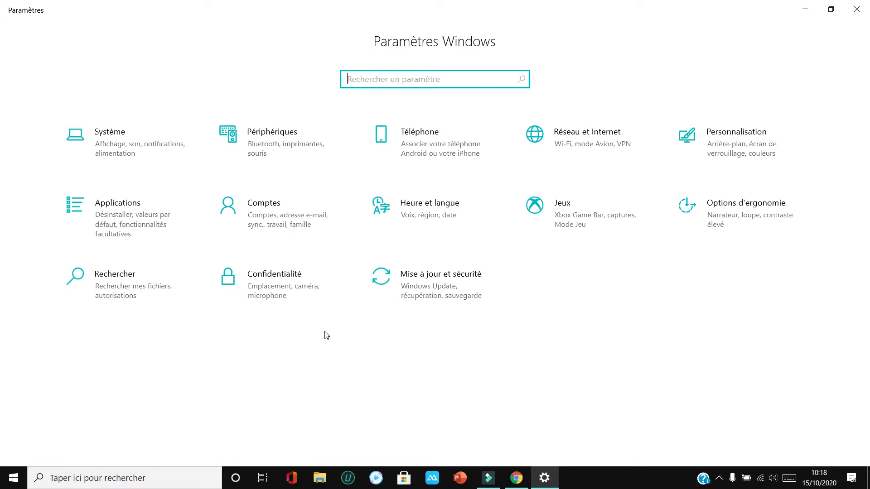
pyautogui.click(282, 295)
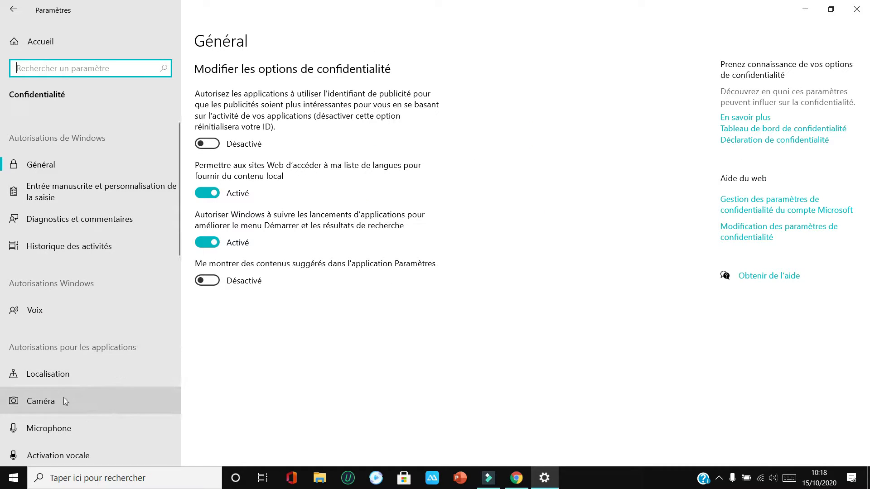
pyautogui.click(48, 398)
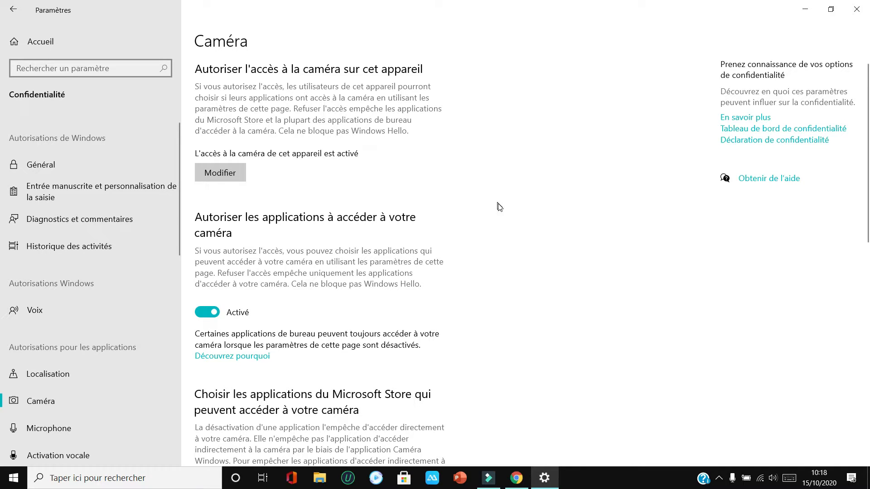
# Examine the camera permissions for Microsoft Store and desktop applications on the Caméra page
pyautogui.scroll(-5, 501, 205)
pyautogui.scroll(-3, 501, 205)
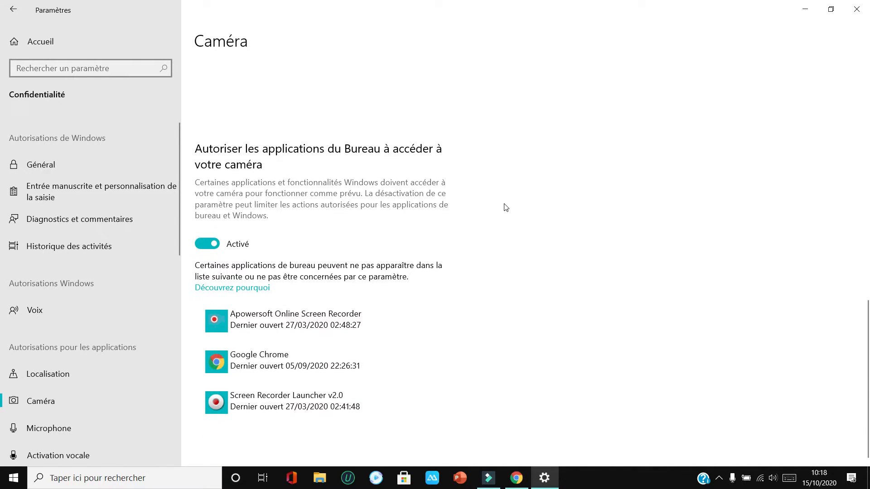
pyautogui.scroll(7, 521, 268)
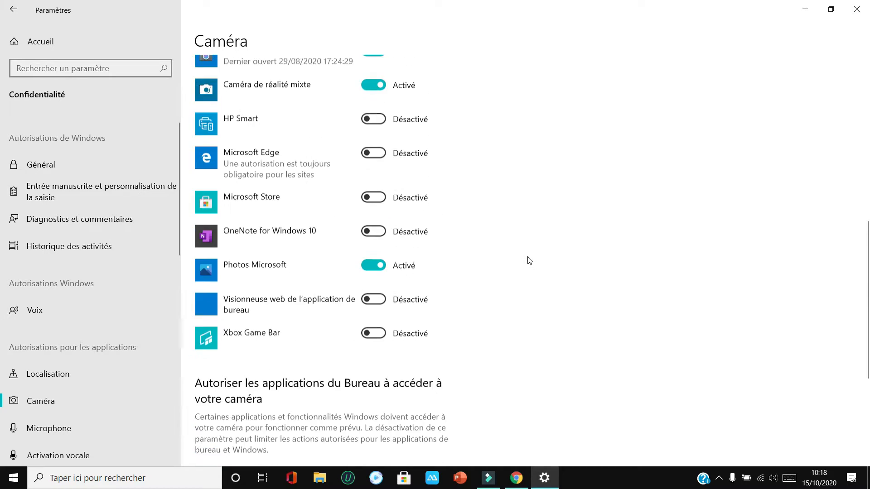
pyautogui.scroll(1, 529, 257)
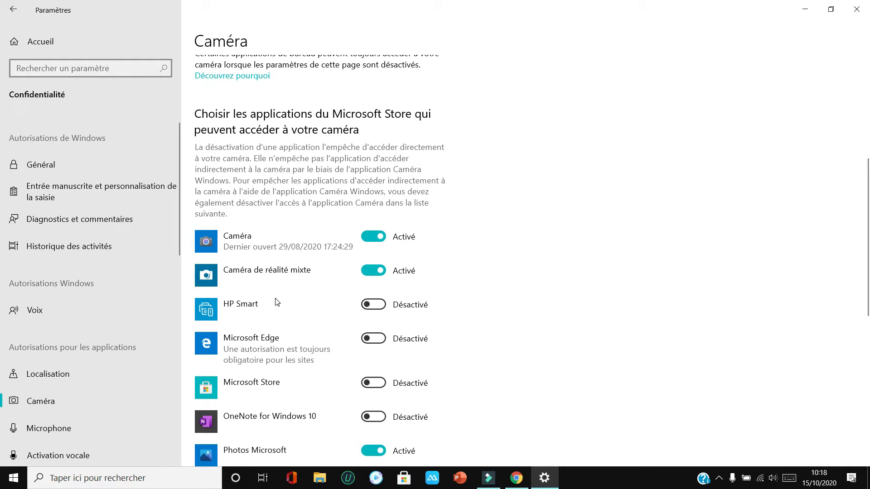
pyautogui.scroll(-3, 325, 327)
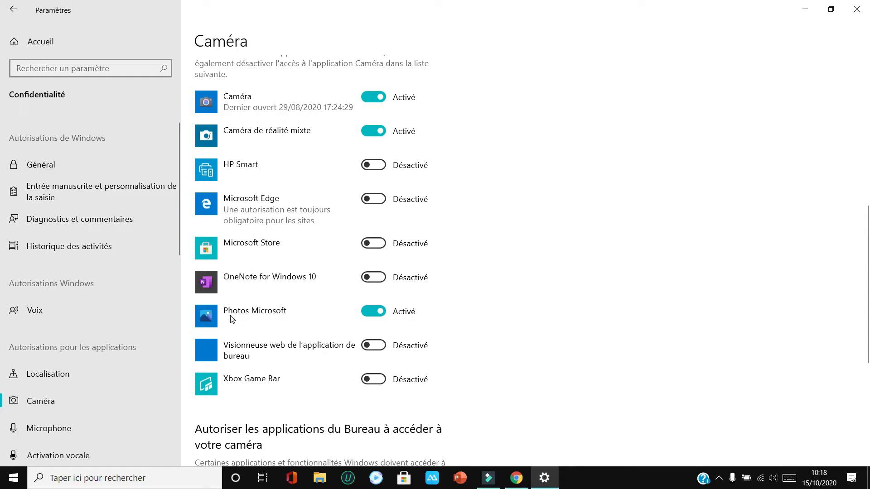
pyautogui.scroll(-1, 314, 325)
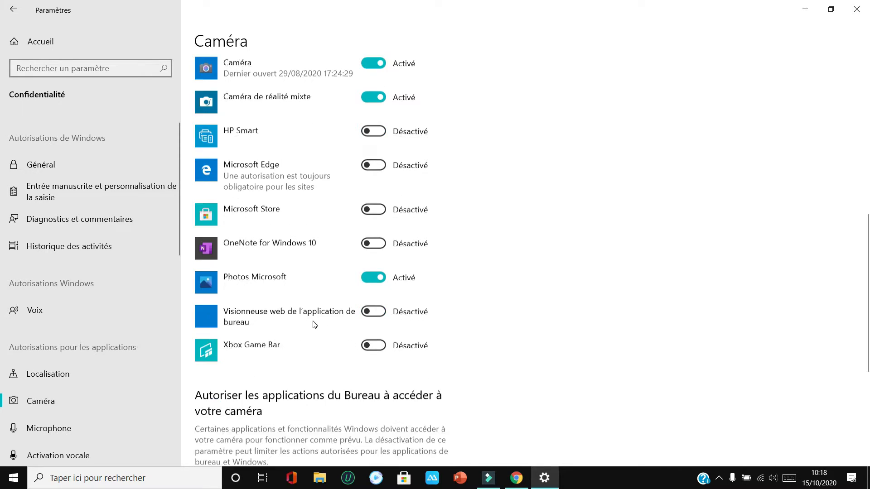
pyautogui.scroll(-3, 315, 324)
pyautogui.scroll(2, 320, 296)
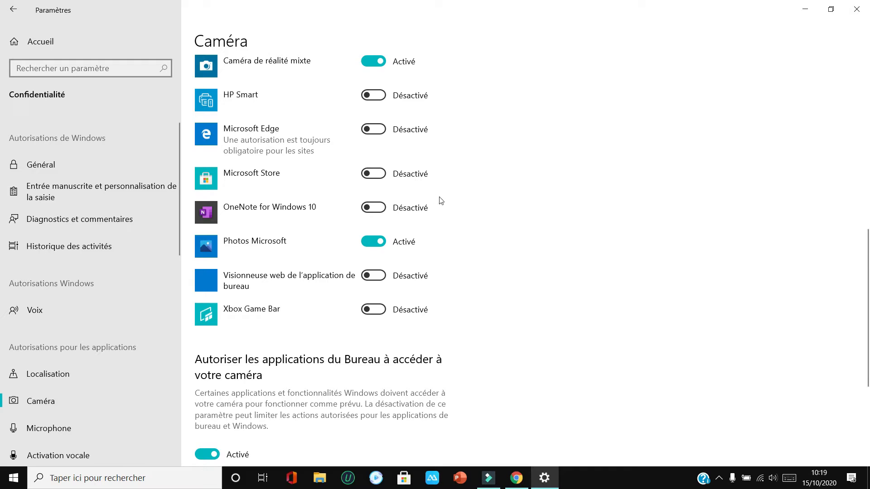
pyautogui.scroll(2, 448, 199)
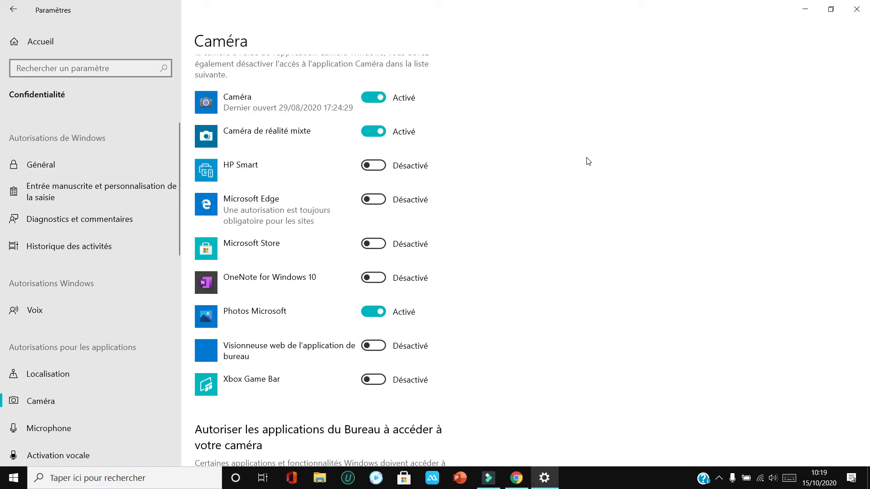
pyautogui.scroll(5, 582, 190)
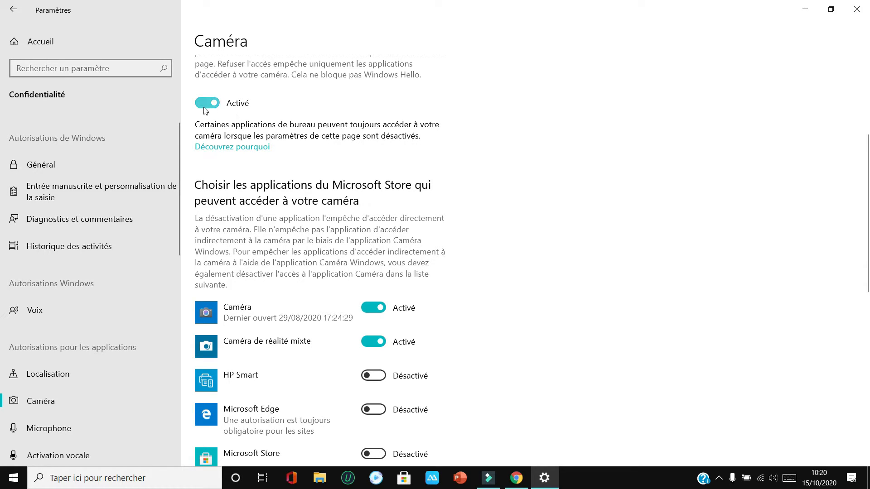
pyautogui.scroll(5, 272, 121)
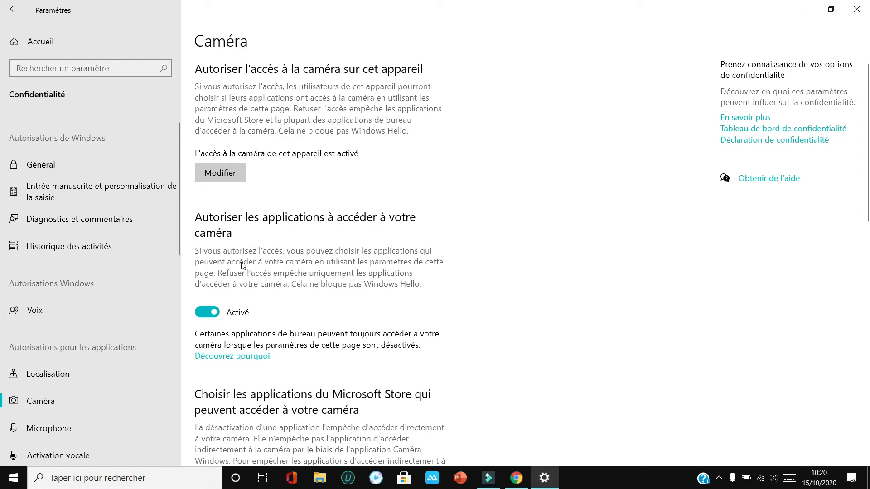
# Turn off application access to the camera, check the Microsoft Store application list, and turn the access back on
pyautogui.click(207, 312)
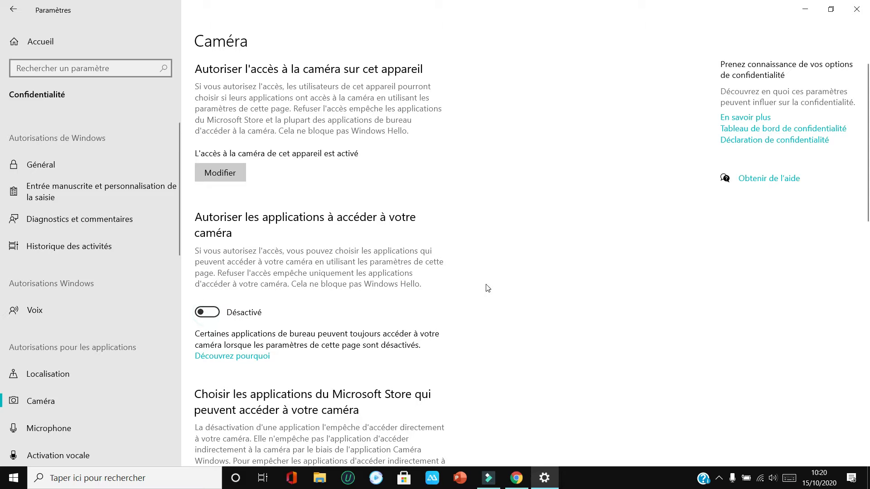
pyautogui.scroll(-6, 487, 286)
pyautogui.scroll(7, 484, 227)
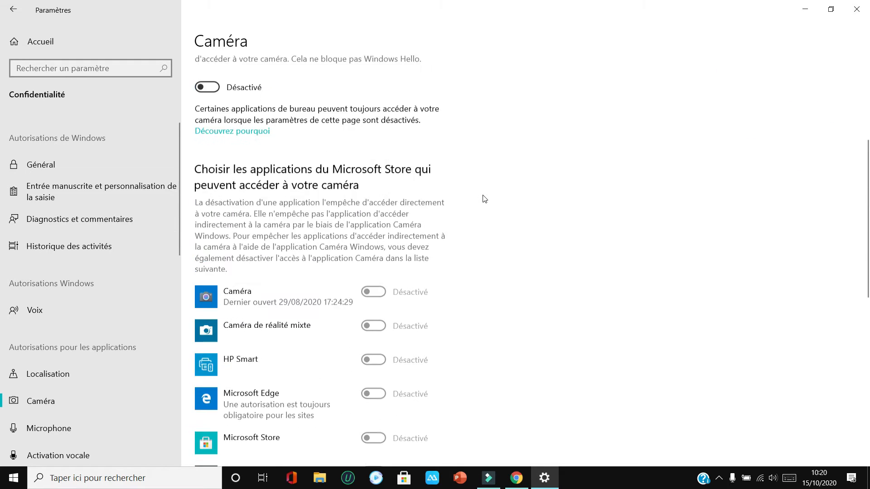
pyautogui.click(213, 314)
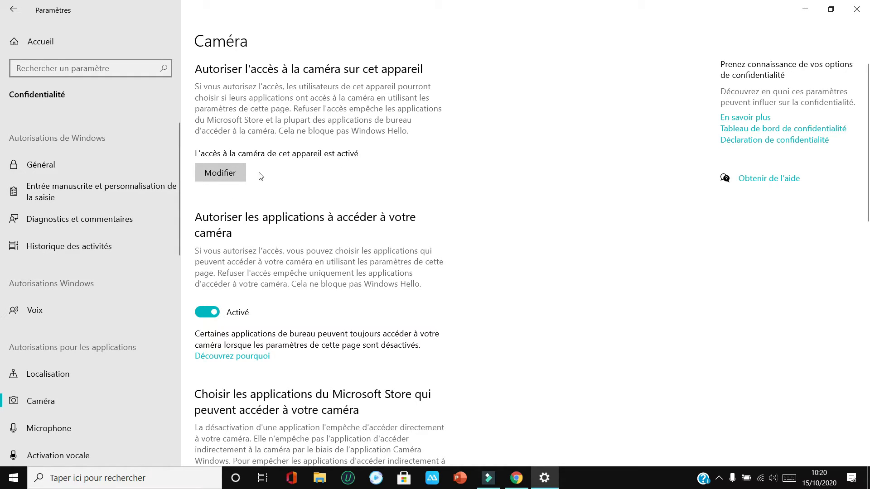
# Turn off camera access for this device, review the application permissions, and minimize Paramètres
pyautogui.click(230, 175)
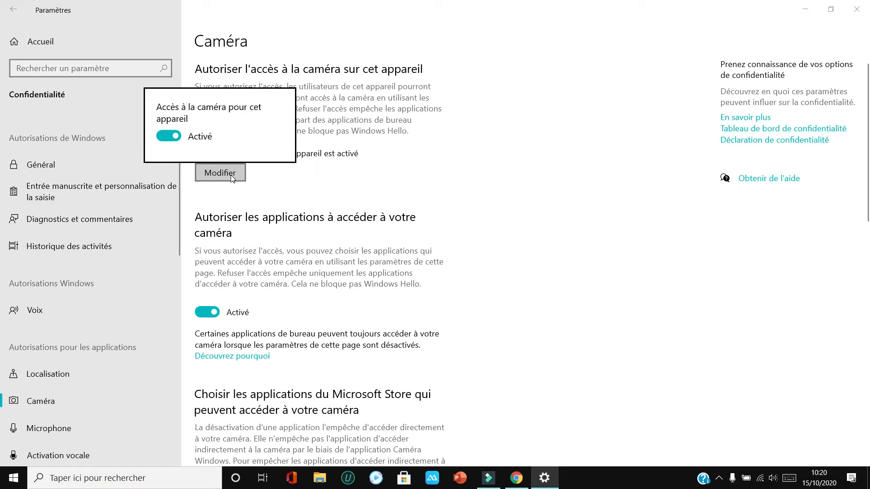
pyautogui.click(170, 141)
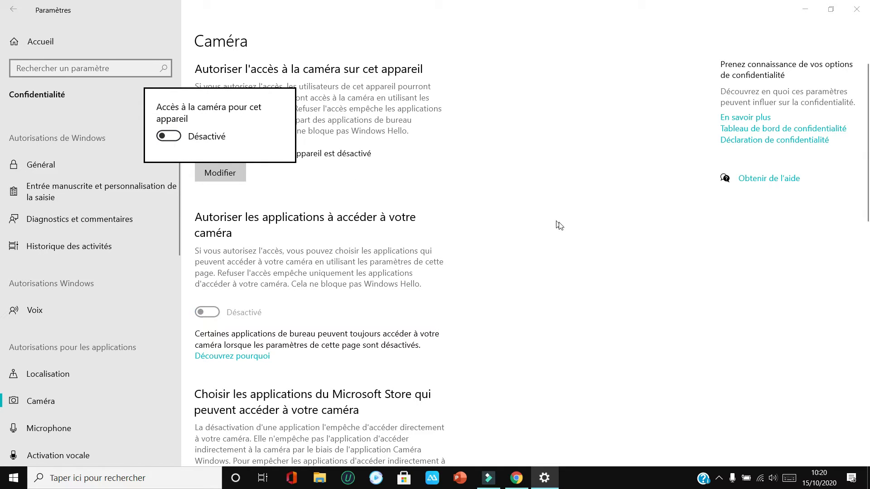
pyautogui.click(456, 180)
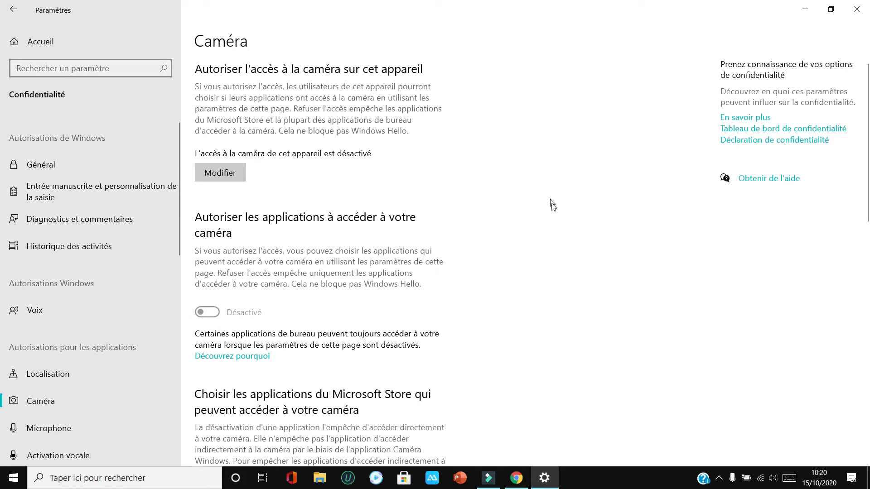
pyautogui.scroll(-10, 558, 208)
pyautogui.scroll(-3, 557, 208)
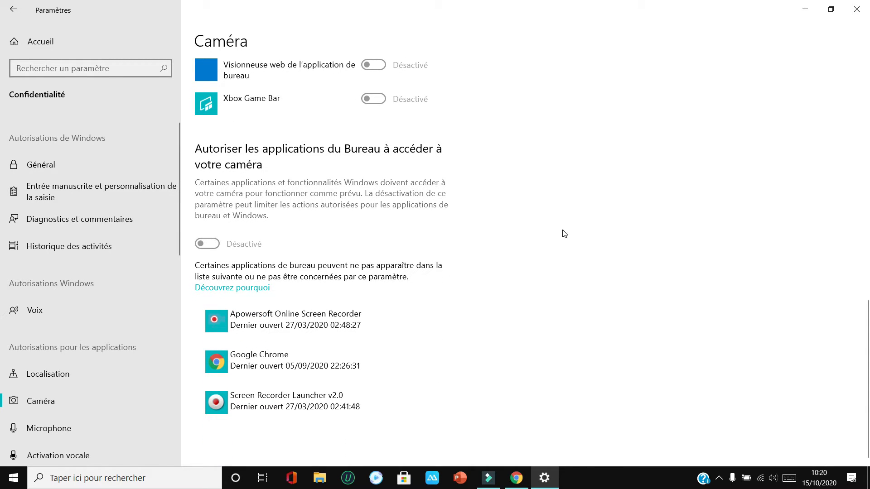
pyautogui.scroll(1, 563, 219)
pyautogui.scroll(15, 563, 219)
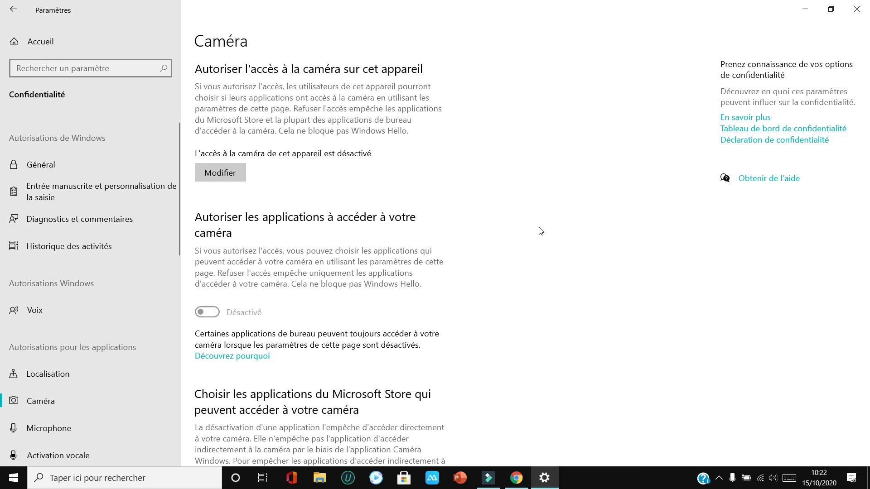
pyautogui.click(805, 9)
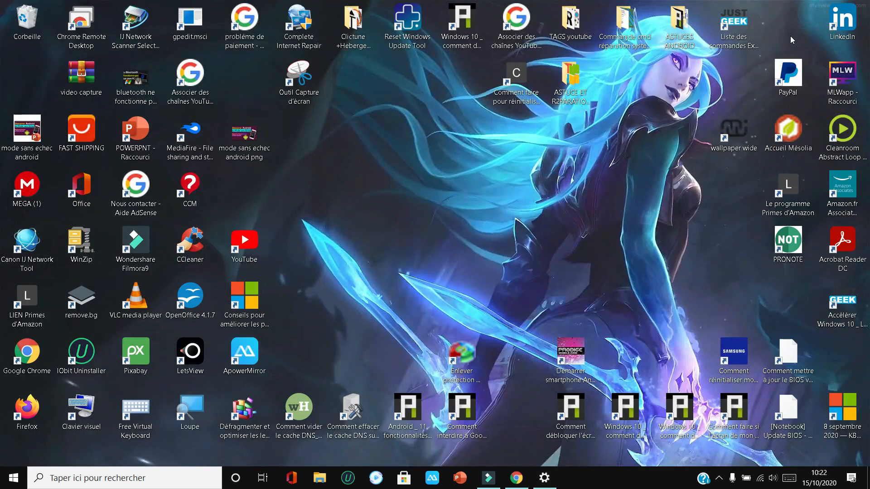